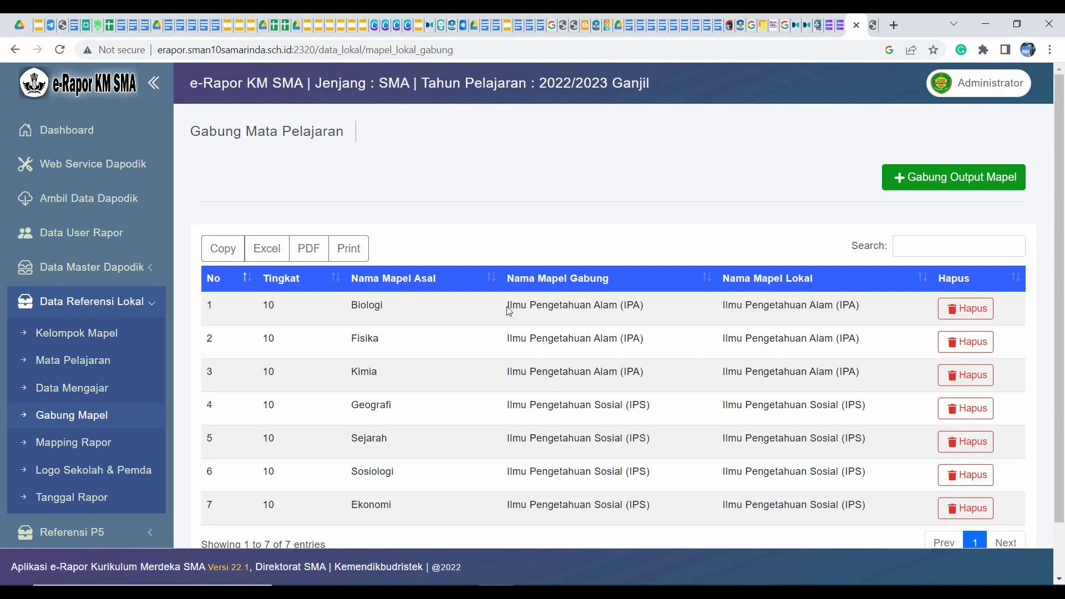
Open the report subject mapping (Mapping Rapor) for Kurikulum SMA Merdeka, Tingkat 10.
{"action": "left_click_drag", "start_coordinate": [507, 305], "coordinate": [654, 314]}
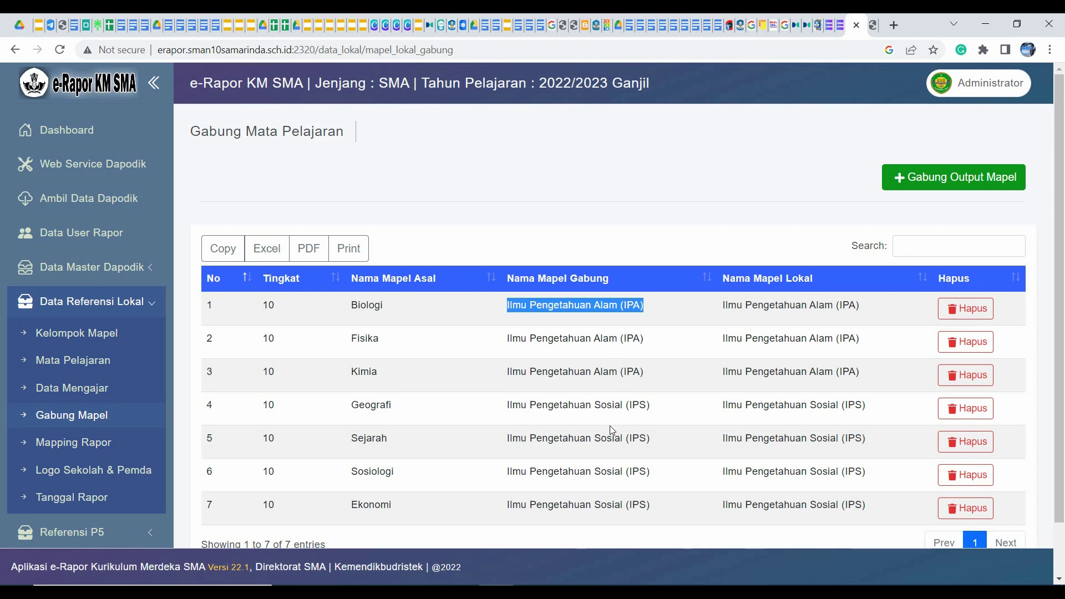
{"action": "left_click", "coordinate": [76, 445]}
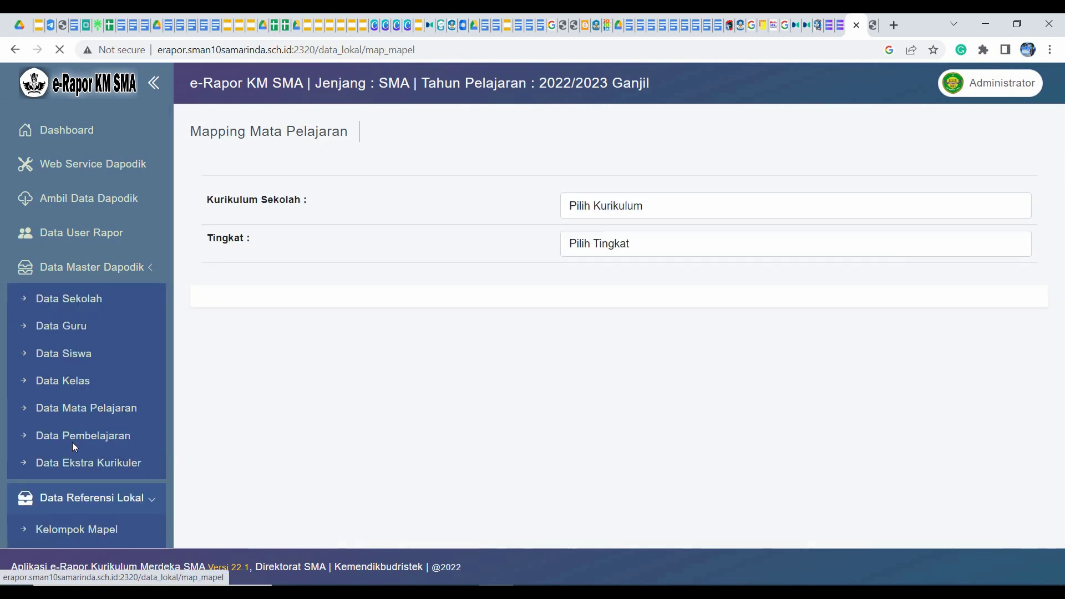
{"action": "left_click", "coordinate": [592, 205]}
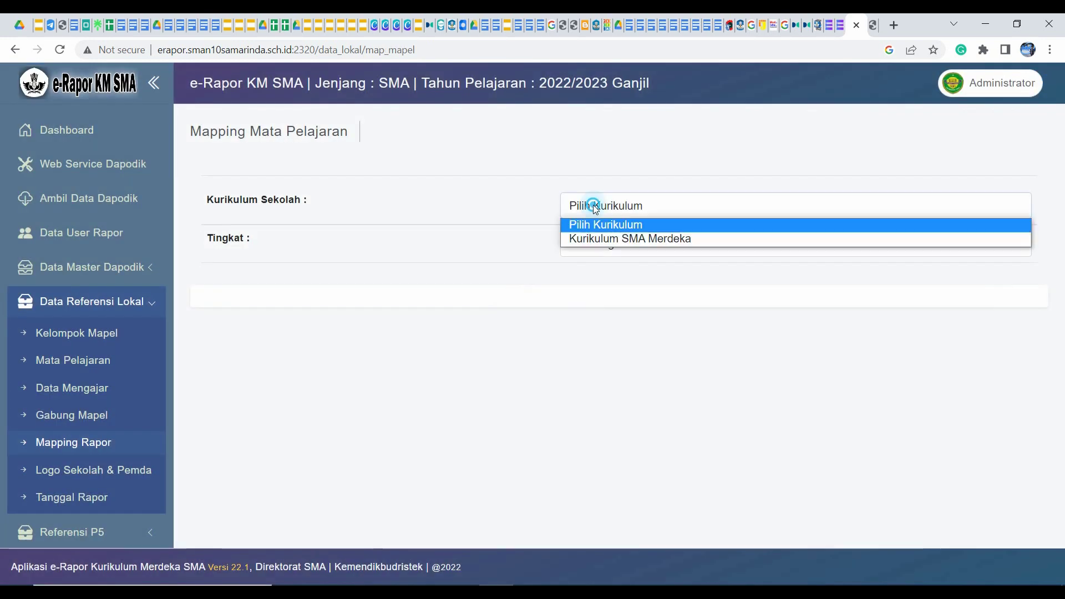
{"action": "left_click", "coordinate": [597, 240]}
{"action": "left_click", "coordinate": [581, 244]}
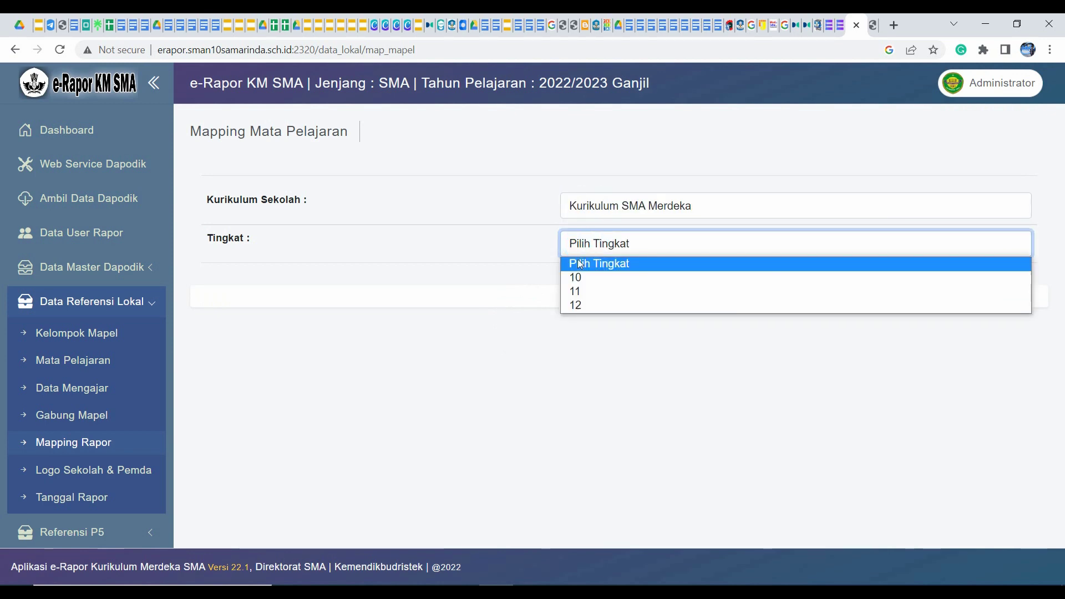
{"action": "left_click", "coordinate": [581, 274]}
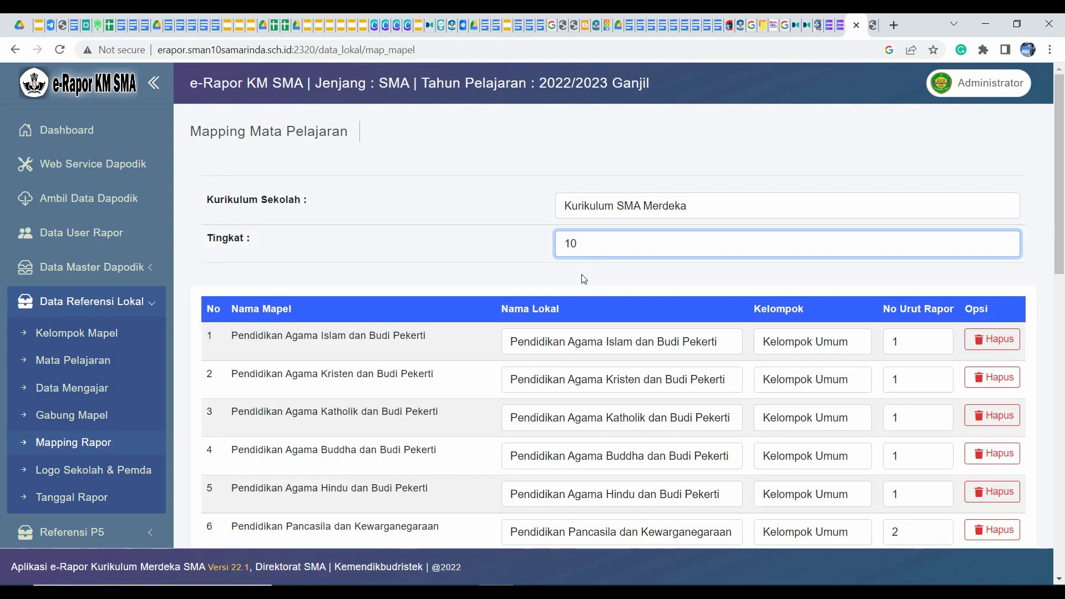
Review the local names, groups and report order numbers in the grade 10 mapping table, including the merged IPA and IPS subjects.
{"action": "left_click_drag", "start_coordinate": [1060, 183], "coordinate": [1056, 245]}
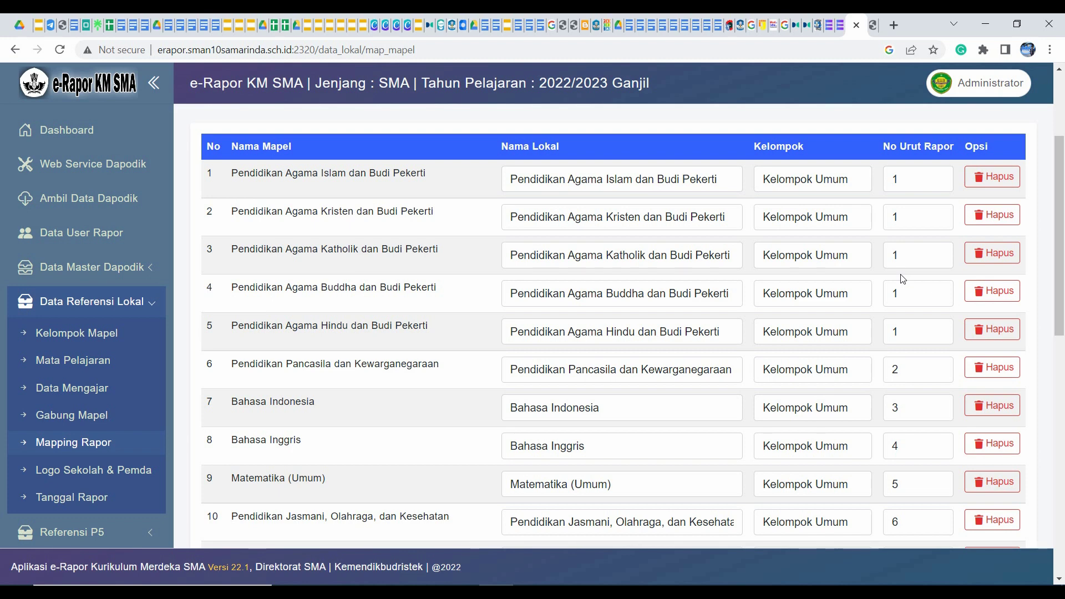
{"action": "left_click", "coordinate": [1059, 287]}
{"action": "left_click_drag", "start_coordinate": [1060, 287], "coordinate": [1059, 429]}
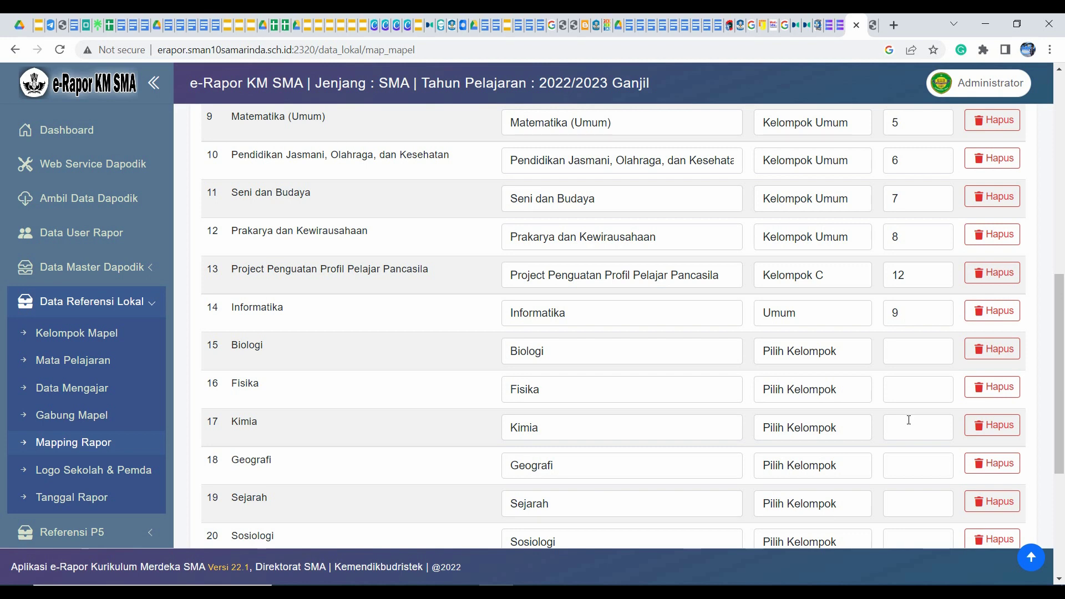
{"action": "left_click_drag", "start_coordinate": [1060, 369], "coordinate": [1060, 452]}
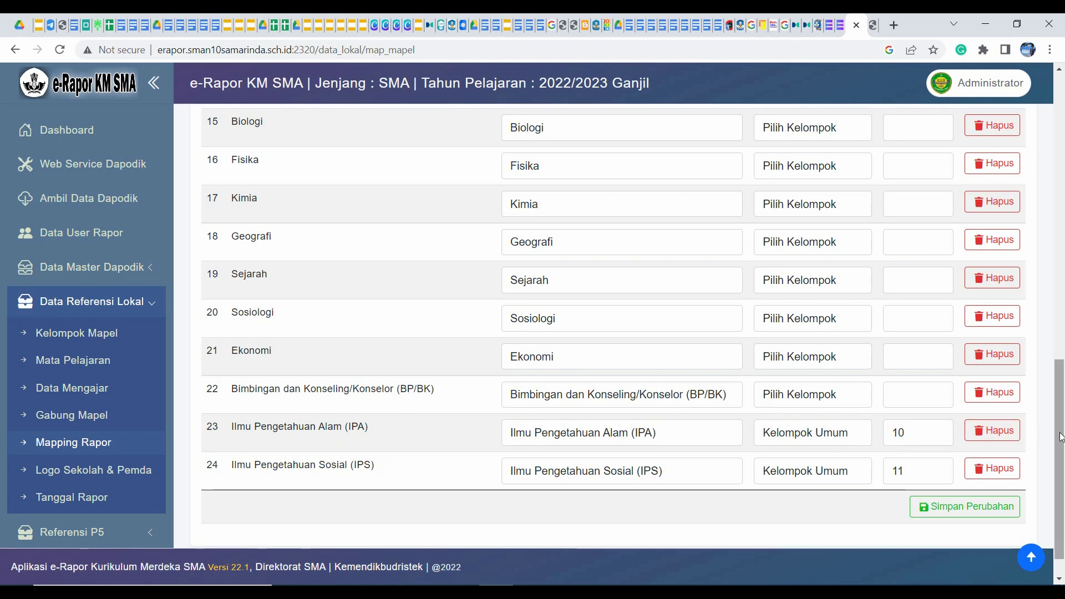
{"action": "left_click_drag", "start_coordinate": [1061, 436], "coordinate": [1061, 337]}
{"action": "scroll", "coordinate": [1062, 338], "scroll_direction": "down", "scroll_amount": 5}
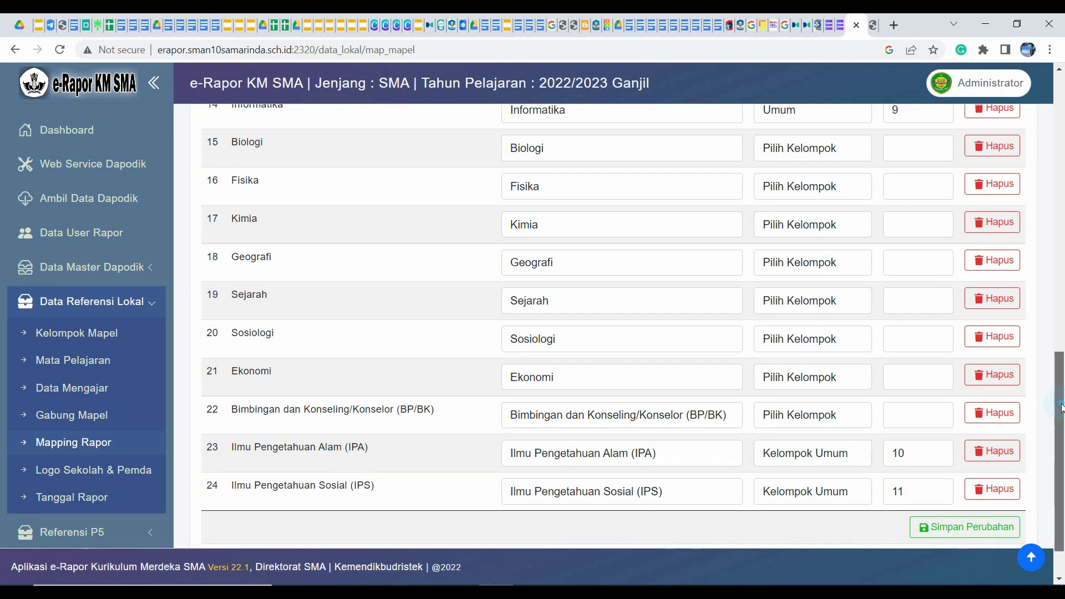
{"action": "left_click_drag", "start_coordinate": [1061, 402], "coordinate": [1062, 380]}
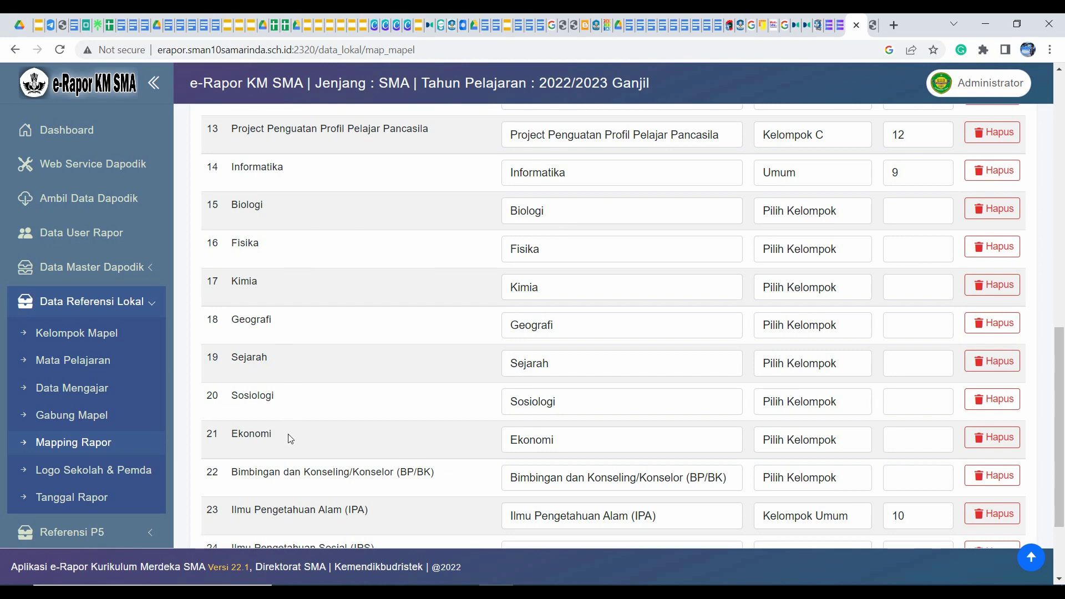
{"action": "mouse_move", "coordinate": [1058, 408]}
{"action": "left_mouse_down"}
{"action": "mouse_move", "coordinate": [1062, 440]}
{"action": "mouse_move", "coordinate": [1062, 429]}
{"action": "left_mouse_up"}
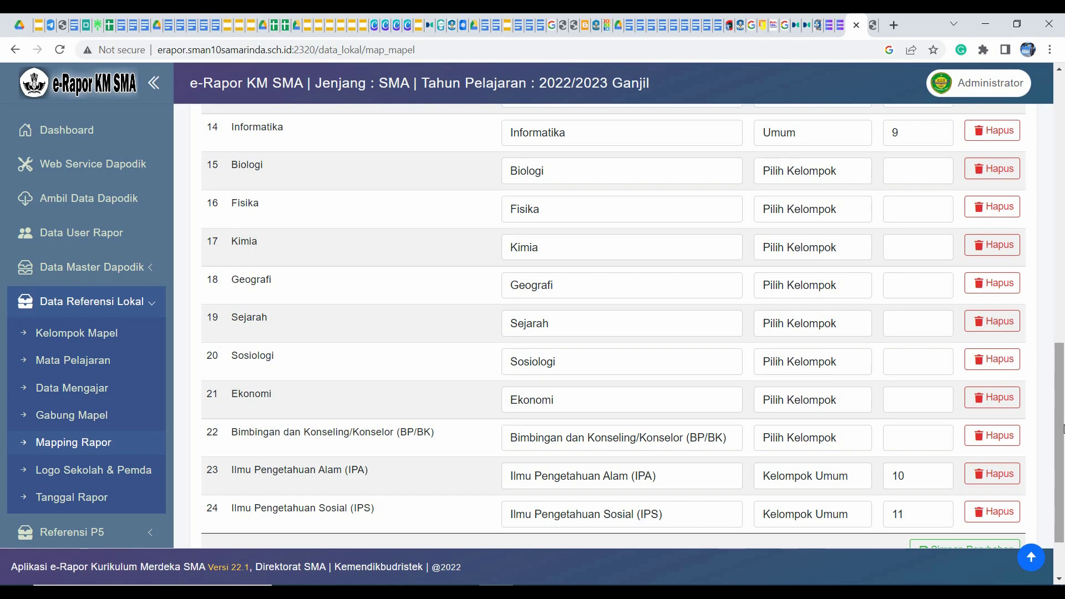
{"action": "left_click_drag", "start_coordinate": [1062, 428], "coordinate": [1063, 324]}
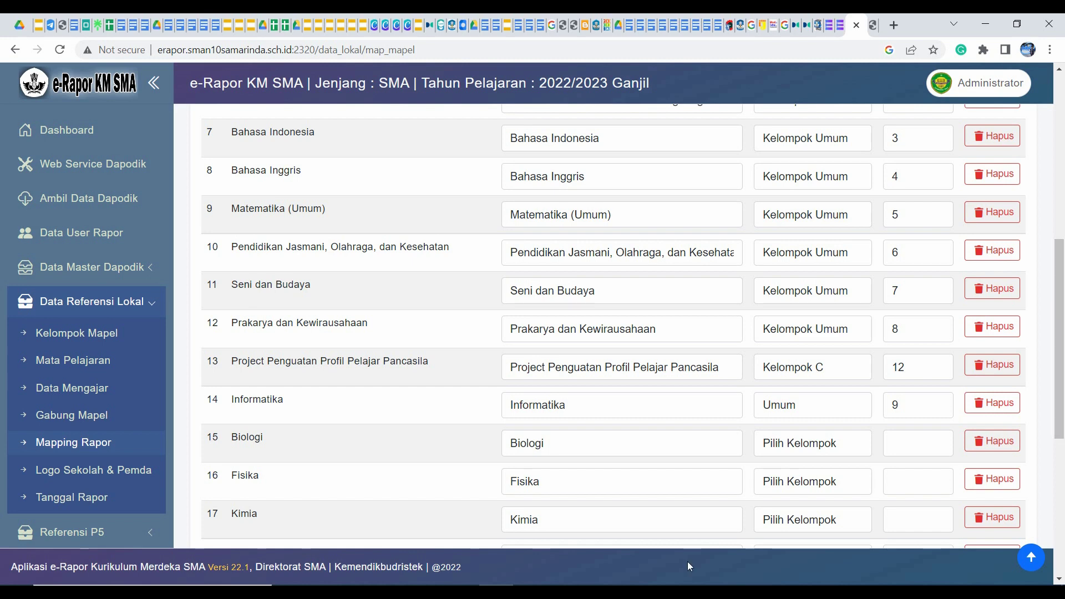
Switch to the Capture.JPG image in Photos and examine the Biologi grade input page's selections and its notice about merged IPA grades.
{"action": "mouse_move", "coordinate": [633, 592]}
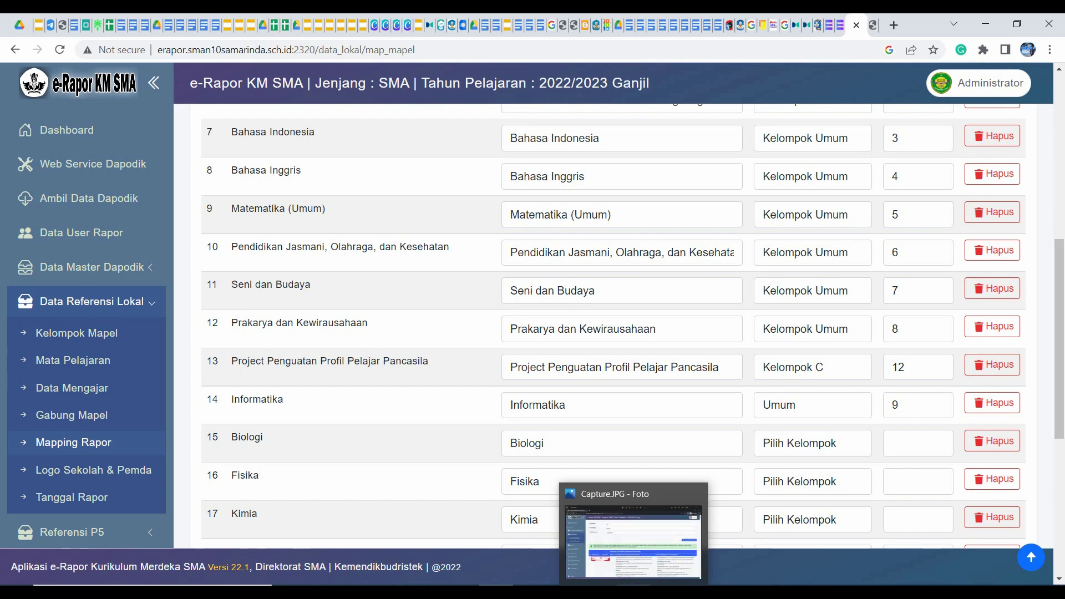
{"action": "left_click", "coordinate": [633, 541]}
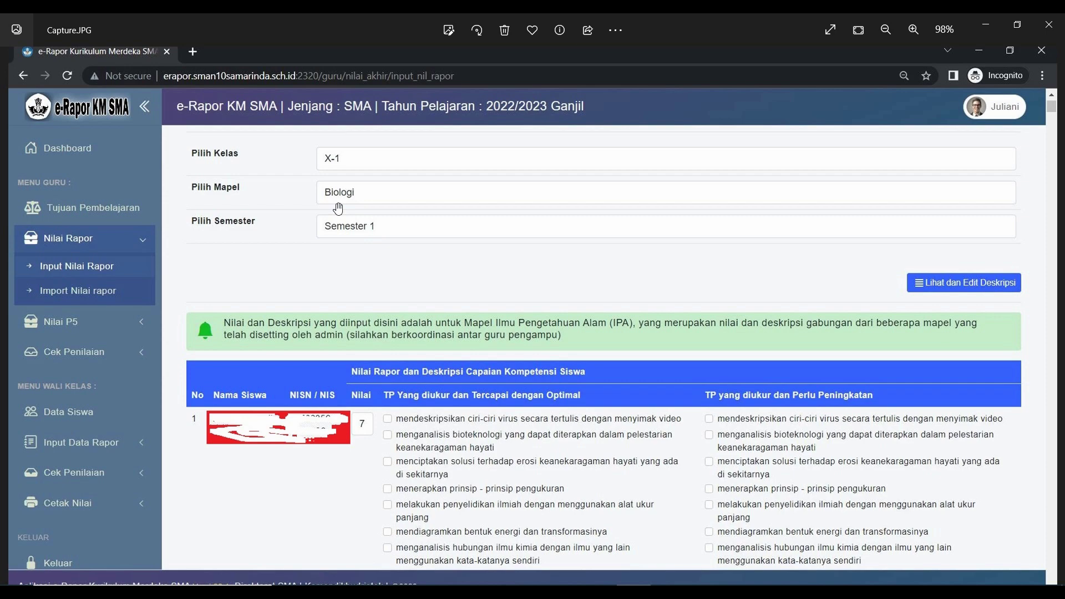
{"action": "scroll", "coordinate": [338, 208], "scroll_direction": "up", "scroll_amount": 3}
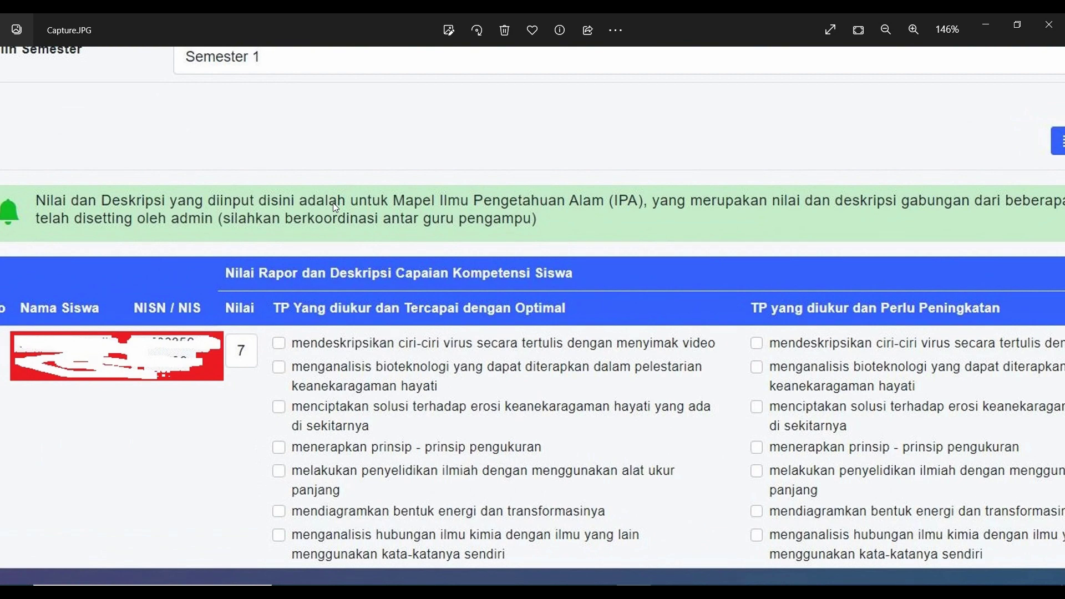
{"action": "scroll", "coordinate": [336, 207], "scroll_direction": "down", "scroll_amount": 3}
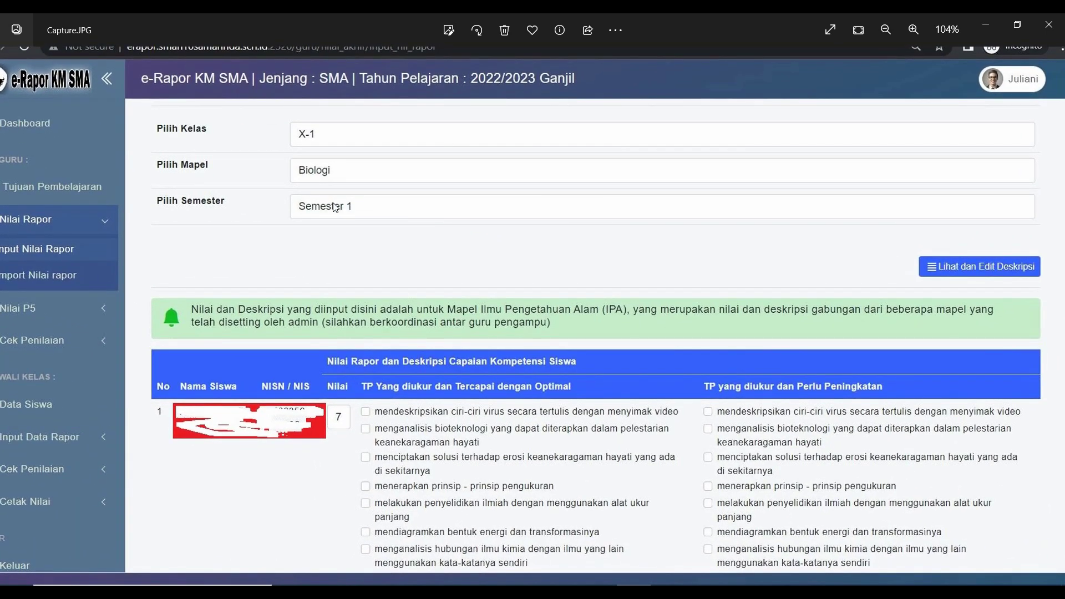
{"action": "scroll", "coordinate": [336, 207], "scroll_direction": "down", "scroll_amount": 1}
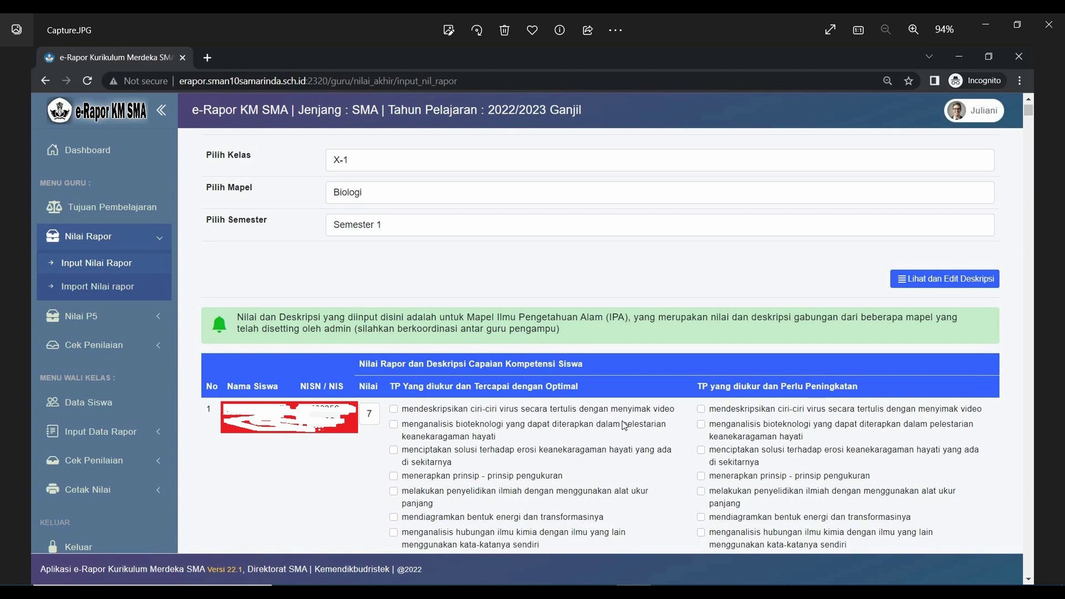
{"action": "scroll", "coordinate": [624, 425], "scroll_direction": "up", "scroll_amount": 6}
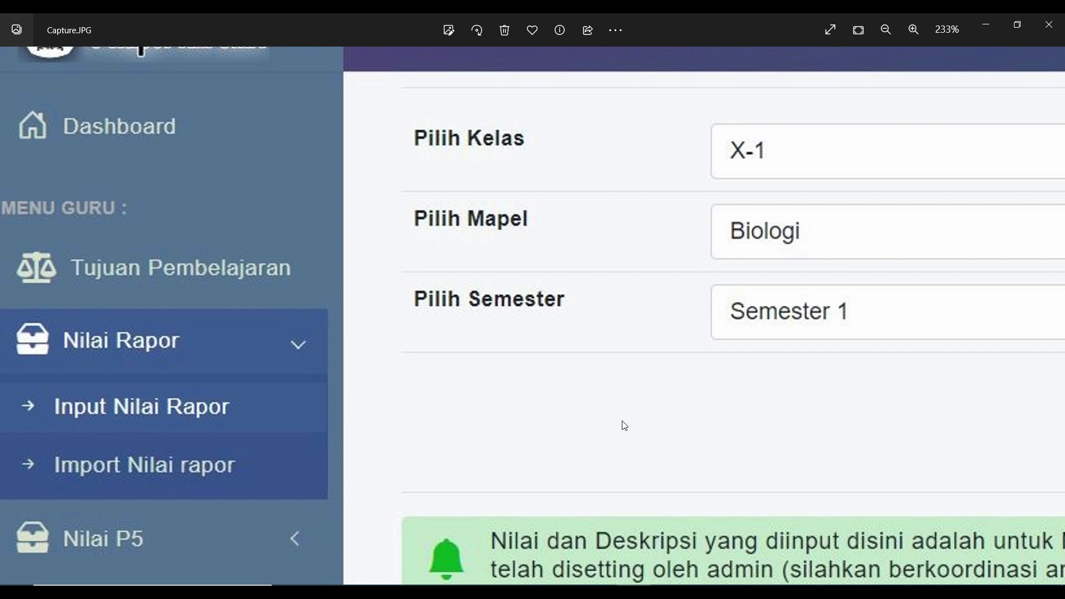
{"action": "scroll", "coordinate": [624, 425], "scroll_direction": "down", "scroll_amount": 4}
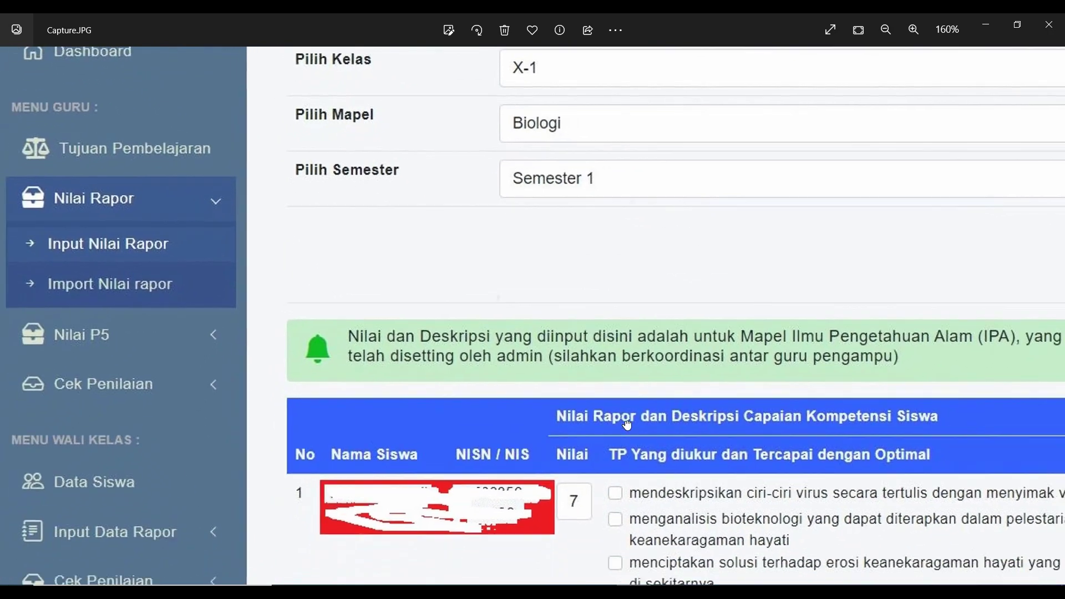
{"action": "scroll", "coordinate": [627, 425], "scroll_direction": "down", "scroll_amount": 2}
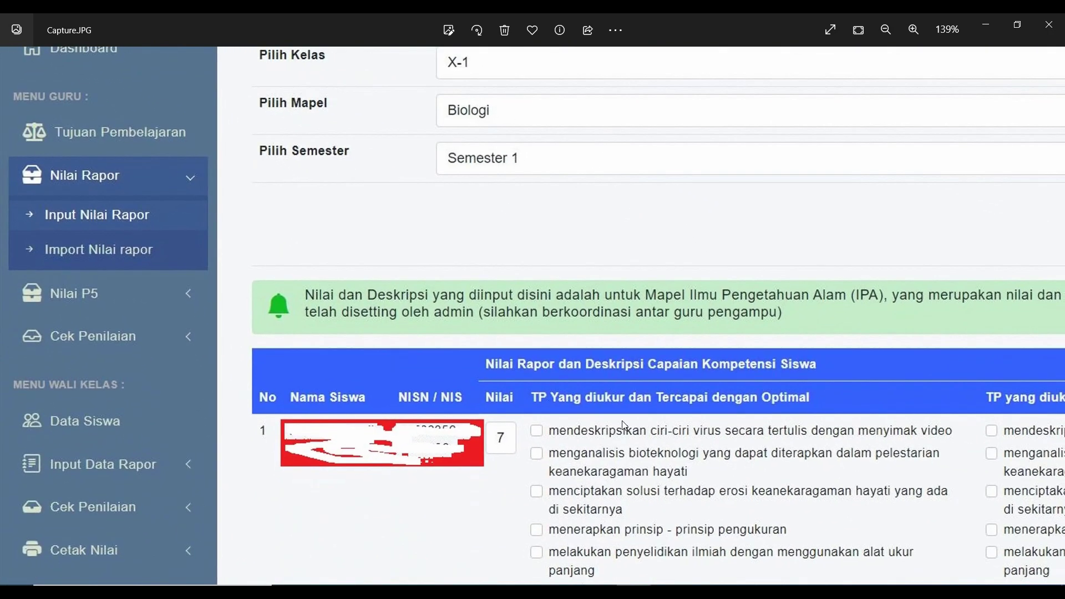
Examine the grade field and both learning objective (TP) columns for the first student in the Capture.JPG screenshot.
{"action": "scroll", "coordinate": [623, 425], "scroll_direction": "up", "scroll_amount": 7}
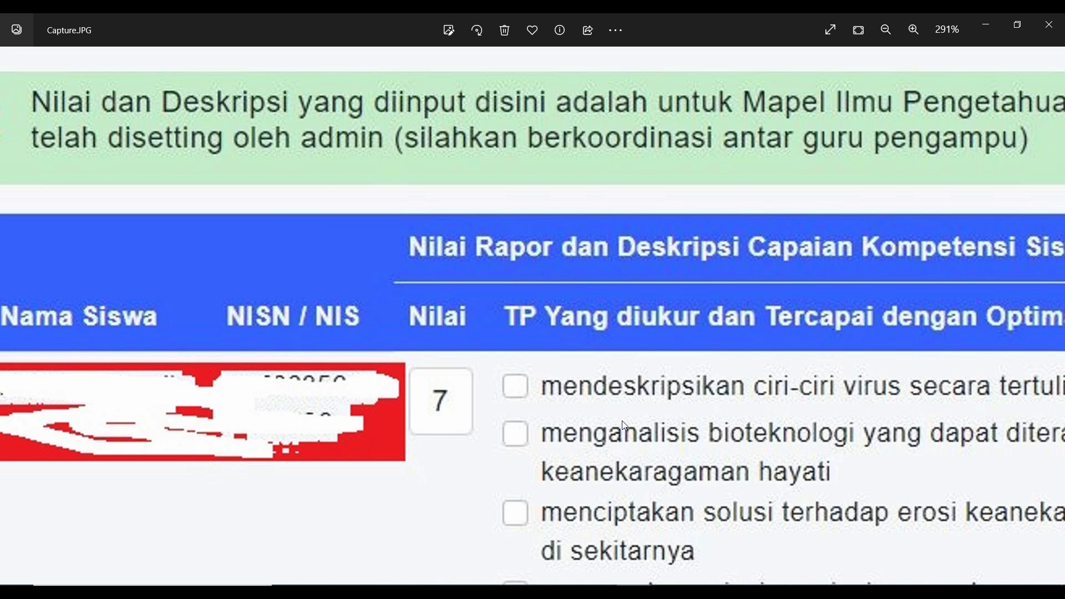
{"action": "scroll", "coordinate": [621, 421], "scroll_direction": "down", "scroll_amount": 4}
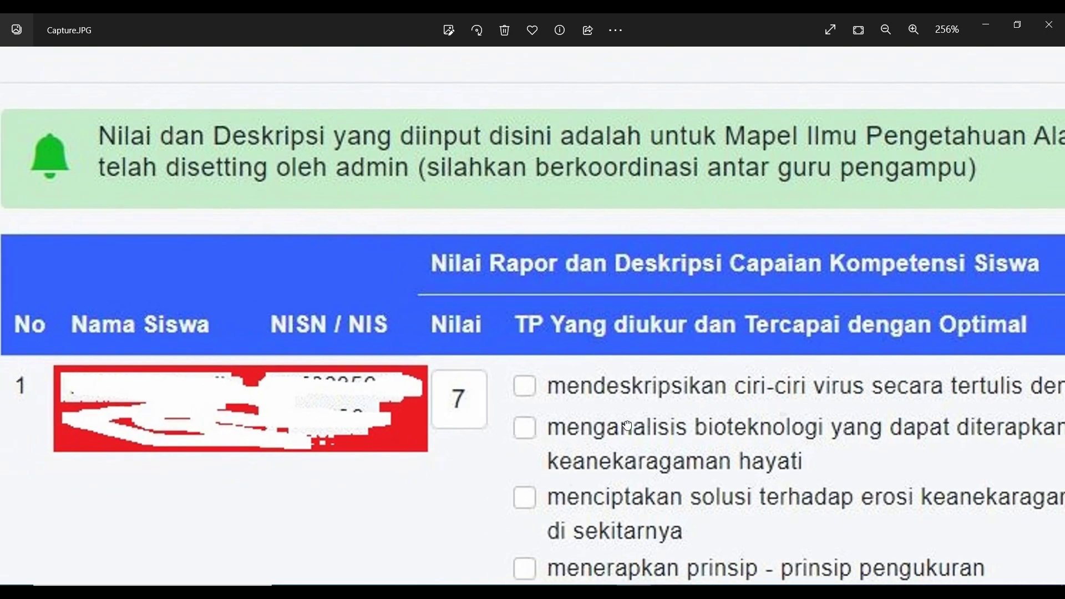
{"action": "scroll", "coordinate": [627, 425], "scroll_direction": "down", "scroll_amount": 2}
{"action": "scroll", "coordinate": [627, 425], "scroll_direction": "right", "scroll_amount": 3}
{"action": "scroll", "coordinate": [626, 425], "scroll_direction": "up", "scroll_amount": 2}
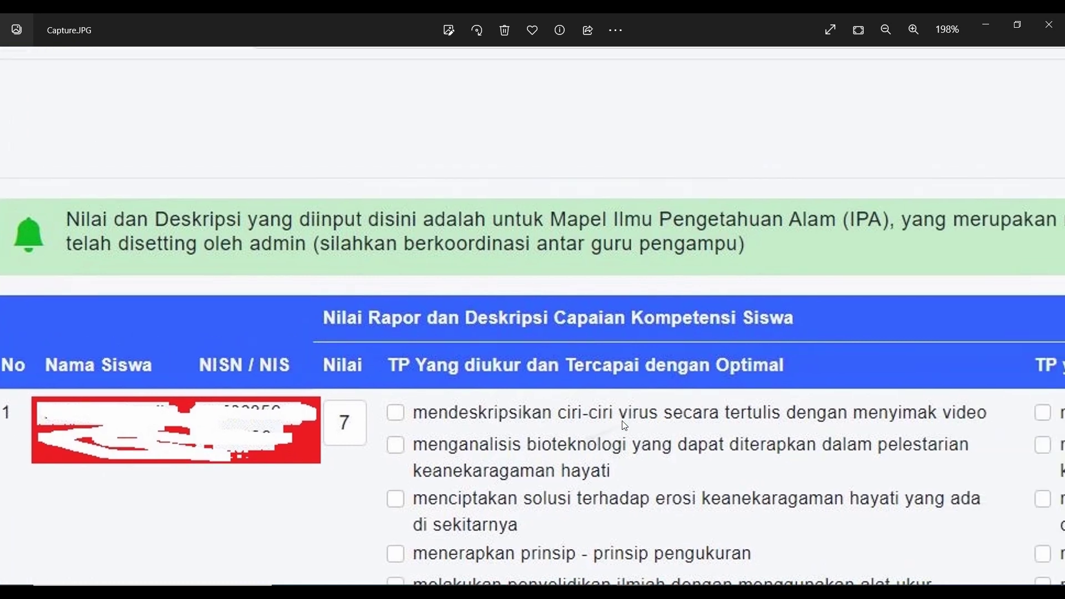
{"action": "scroll", "coordinate": [625, 425], "scroll_direction": "down", "scroll_amount": 2}
{"action": "scroll", "coordinate": [624, 426], "scroll_direction": "up", "scroll_amount": 2}
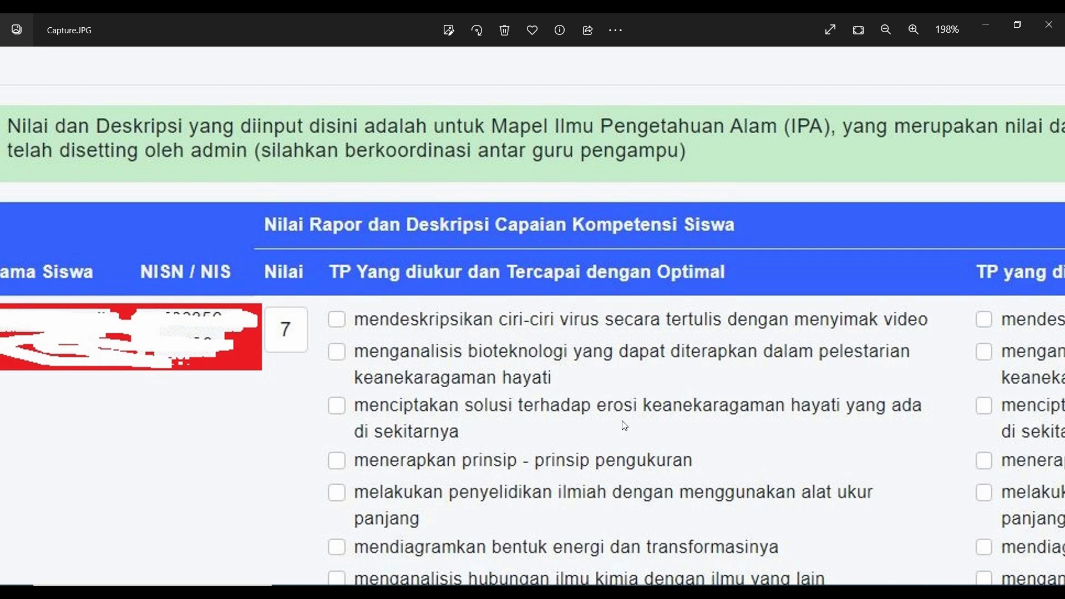
{"action": "mouse_move", "coordinate": [622, 421]}
{"action": "left_mouse_down"}
{"action": "mouse_move", "coordinate": [236, 396]}
{"action": "mouse_move", "coordinate": [270, 382]}
{"action": "mouse_move", "coordinate": [629, 427]}
{"action": "left_mouse_up"}
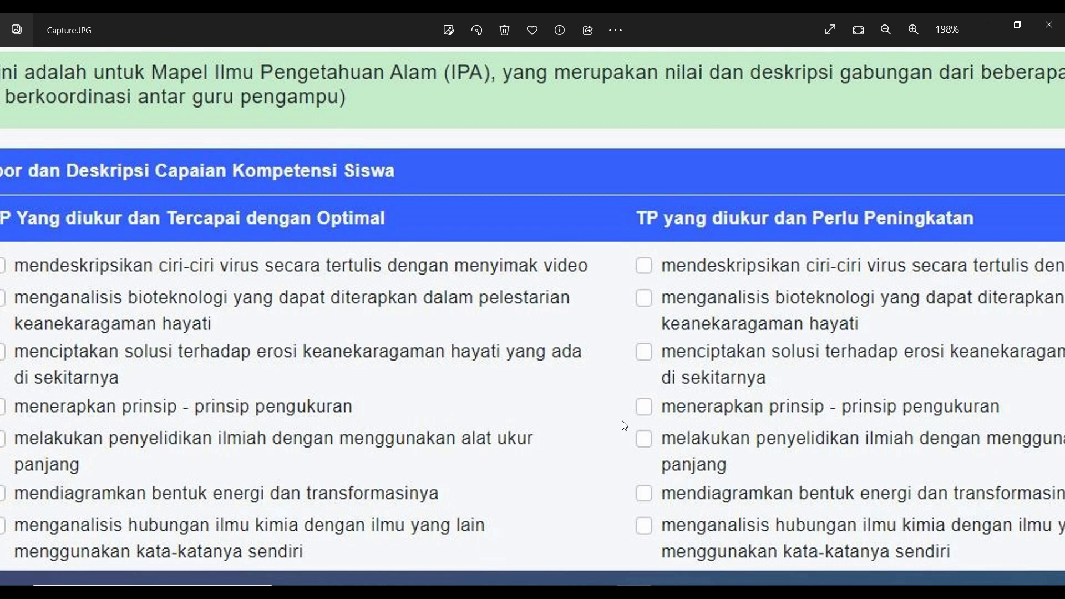
{"action": "scroll", "coordinate": [624, 425], "scroll_direction": "left", "scroll_amount": 5}
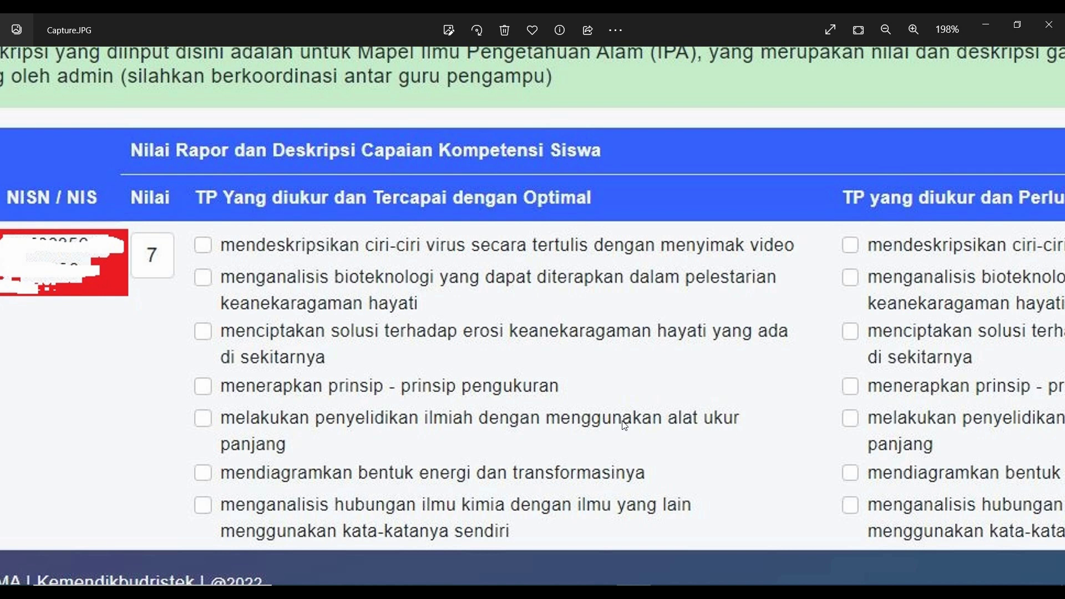
{"action": "scroll", "coordinate": [625, 426], "scroll_direction": "down", "scroll_amount": 5}
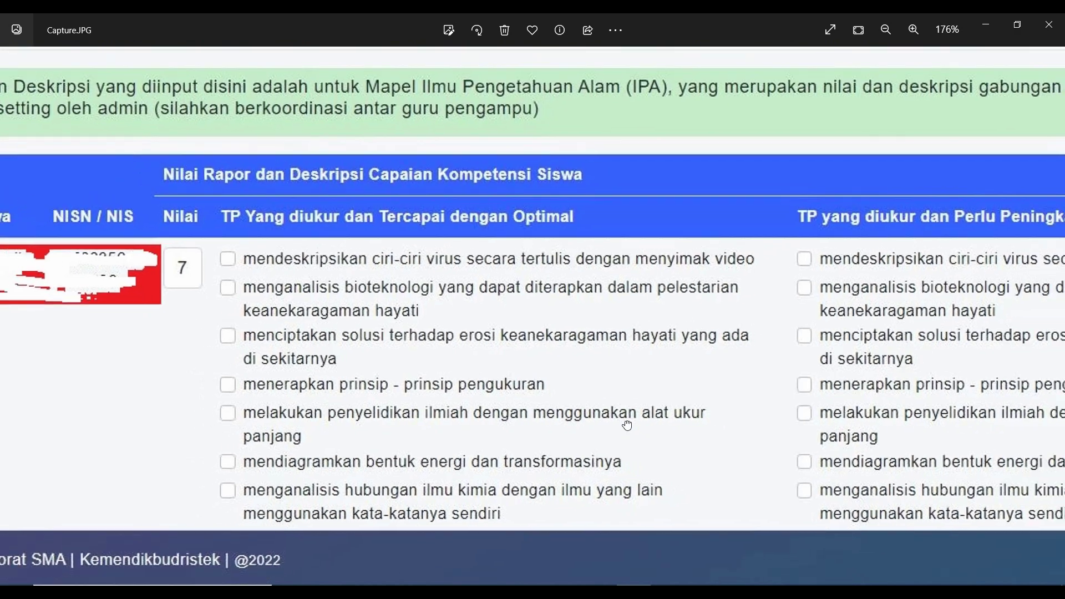
{"action": "scroll", "coordinate": [627, 425], "scroll_direction": "down", "scroll_amount": 1}
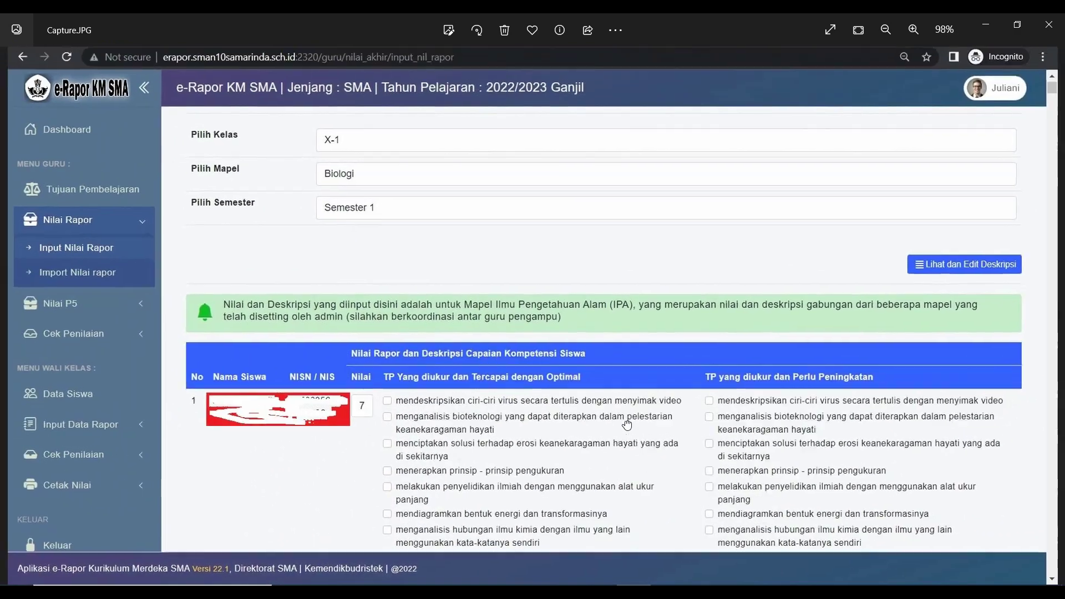